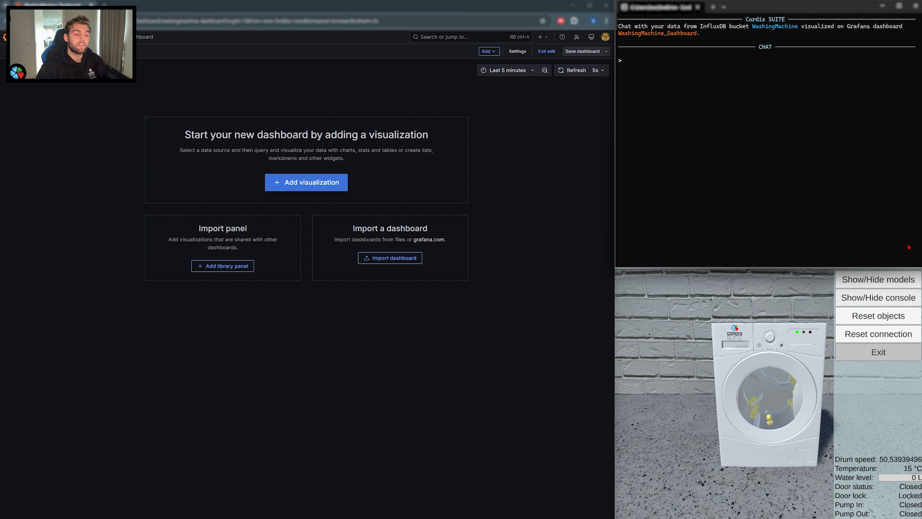
Step: Ask the data chat "What are the machineparts" to list the washing machine's parts
type("What ar")
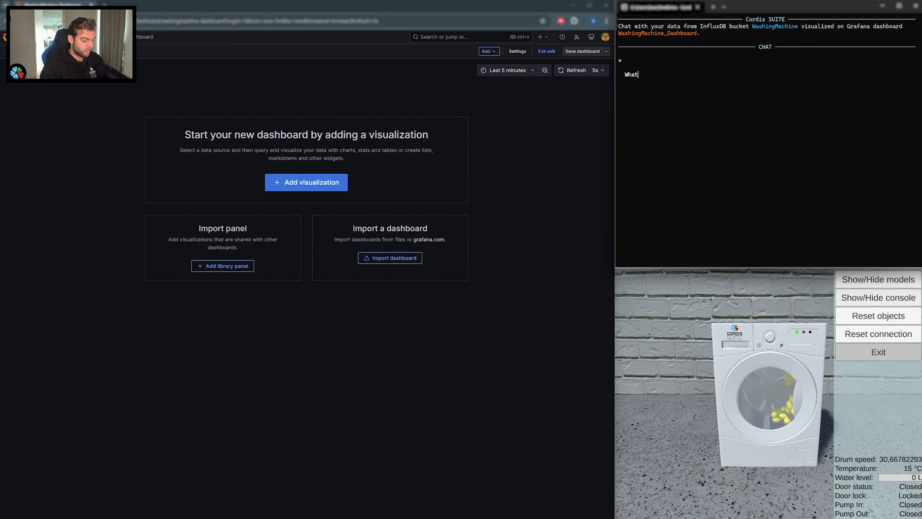
type("e the machineparts")
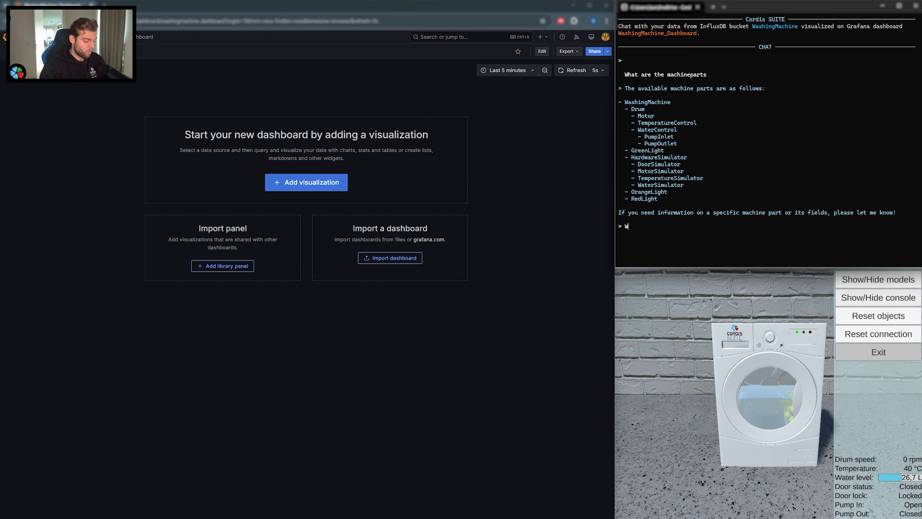
Step: Ask the chat for the state machines of the washingmachine and have it show number 1, Active_InOperation_Operation, on the dashboard
type("hat are the state")
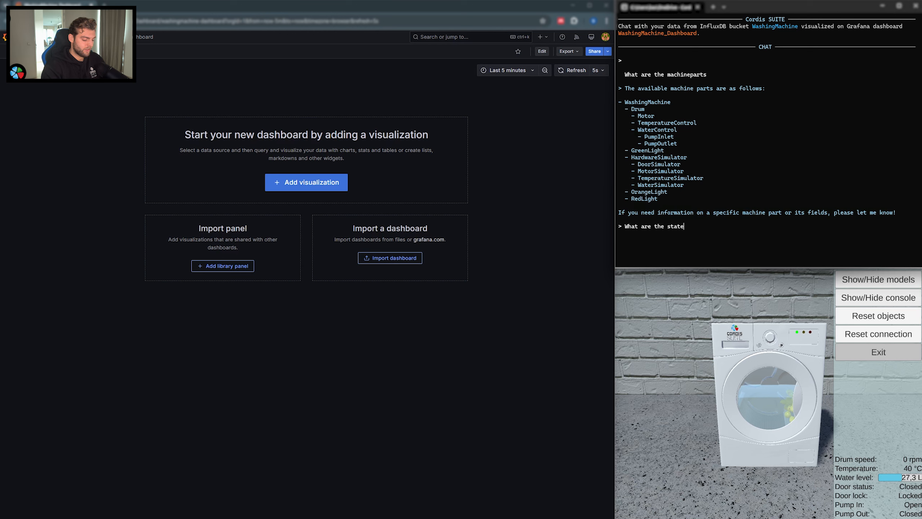
type("machines of the ")
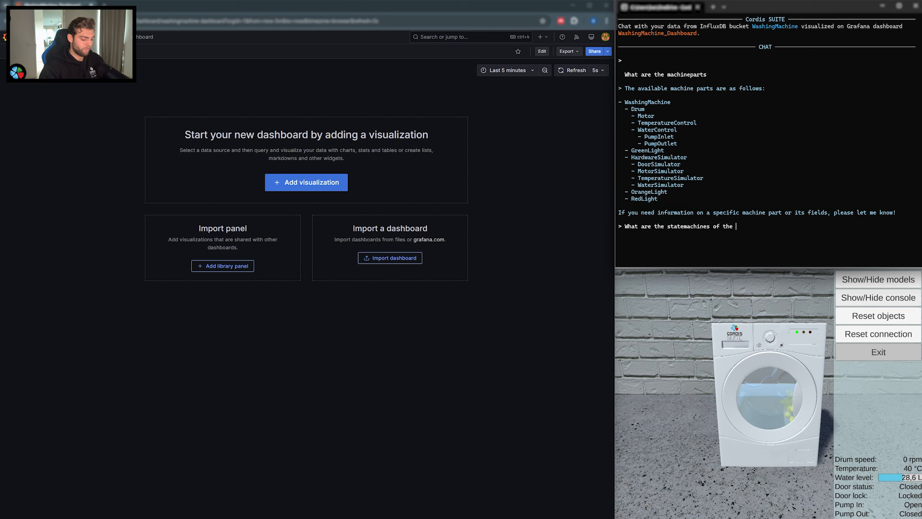
type("washingmachine")
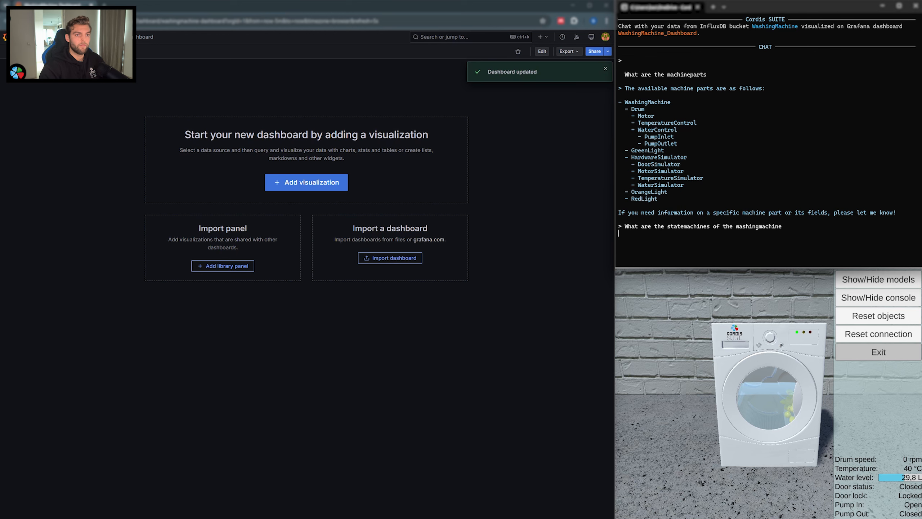
key("Return")
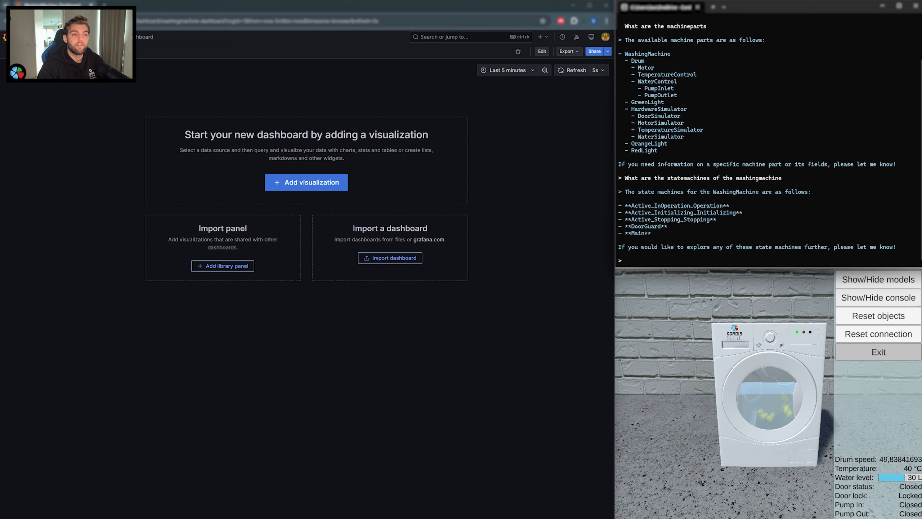
type("show 1")
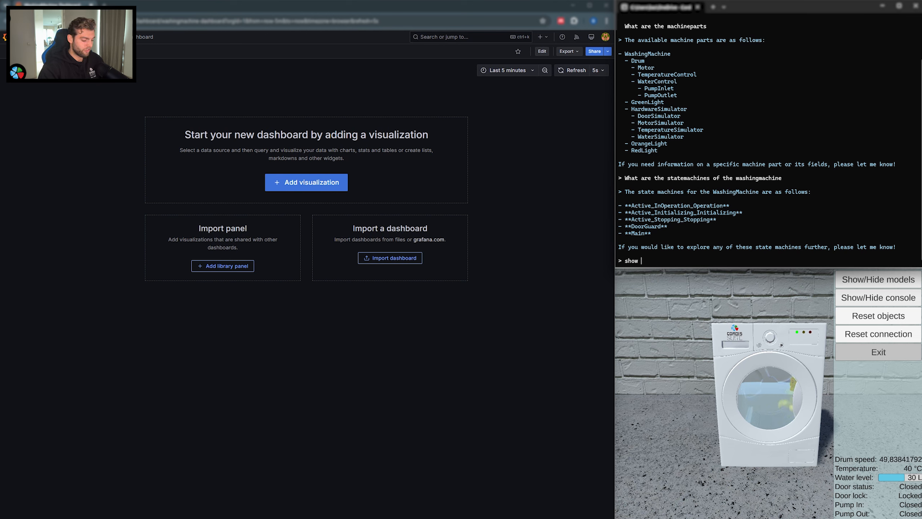
key("Return")
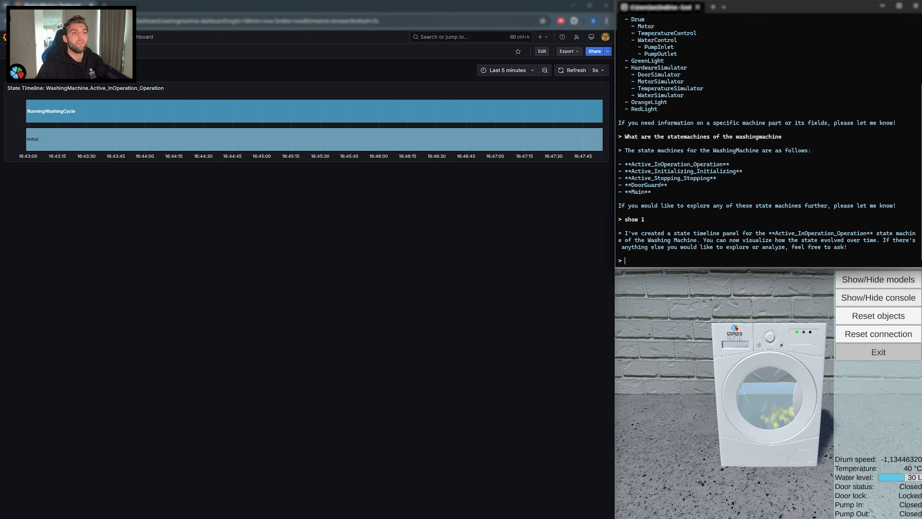
Step: Ask the chat for the state machines of the drum and have it show number 1, Active_InOperation_Operation, on the dashboard
scroll(801, 139, "up", 2)
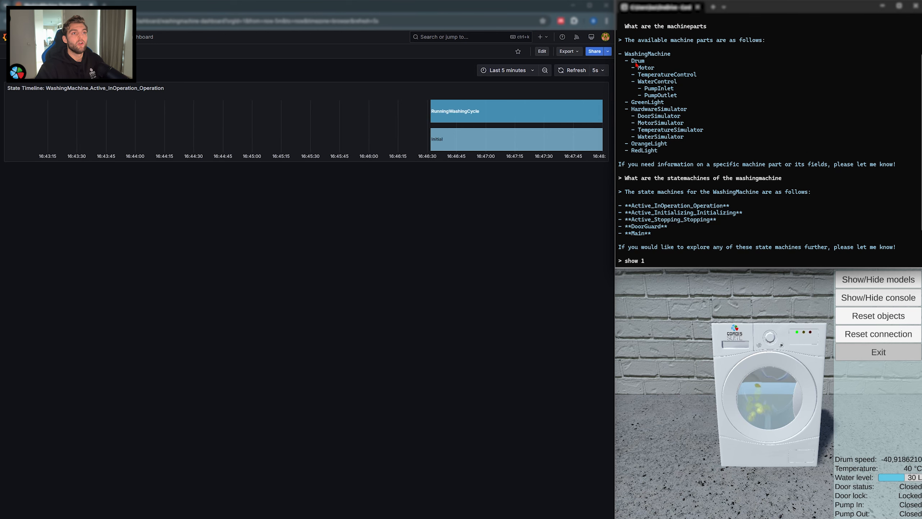
scroll(672, 121, "down", 2)
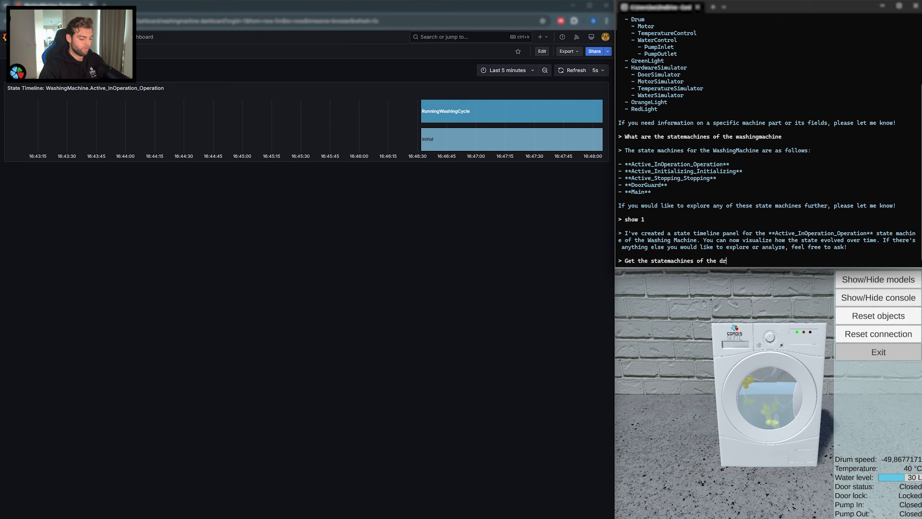
type("um")
key("Return")
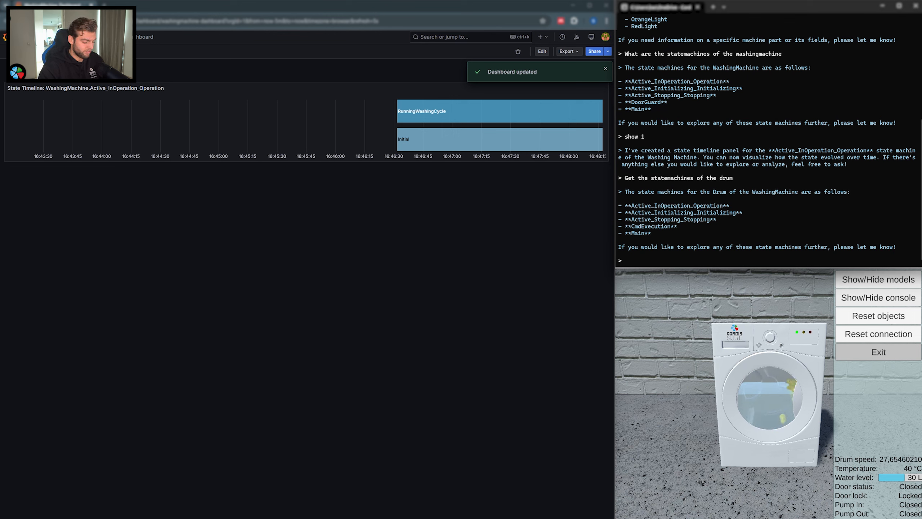
type("show 1")
key("Return")
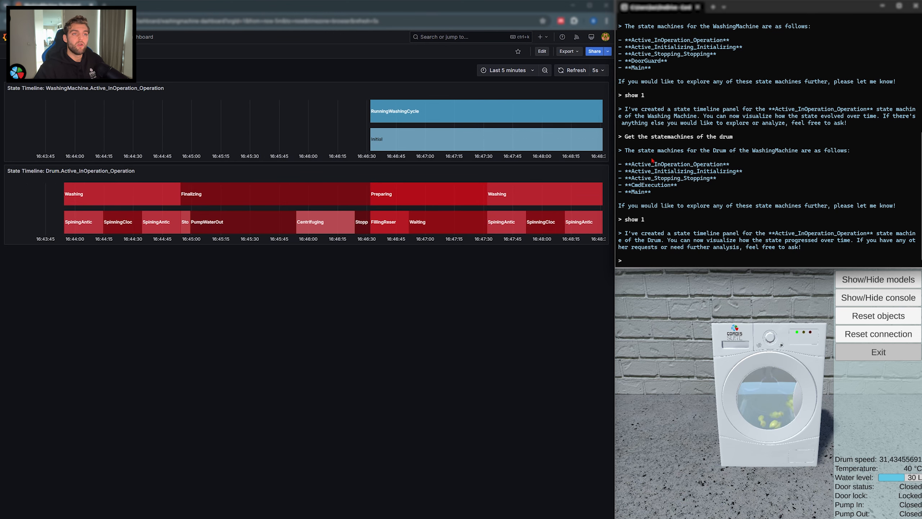
Step: Ask the chat for the state machines of the motor and have it show number 2, Main, on the dashboard
scroll(653, 162, "up", 10)
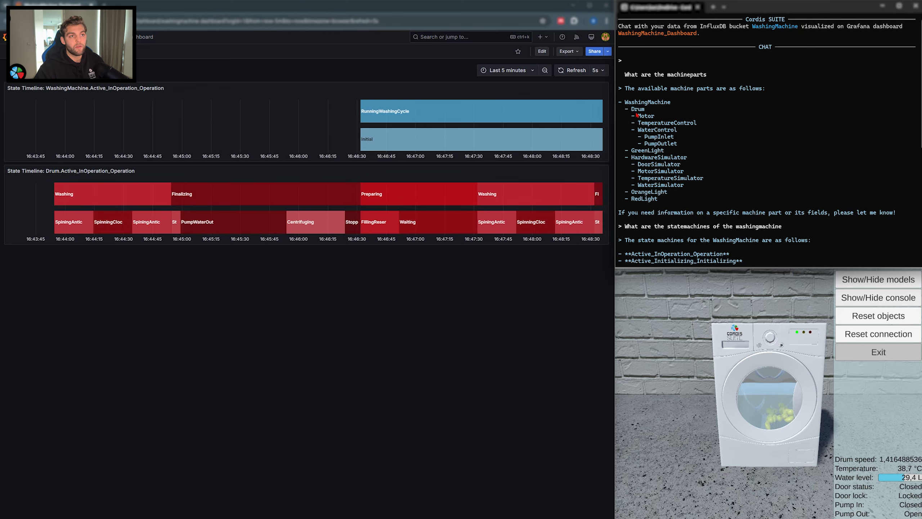
scroll(665, 181, "down", 4)
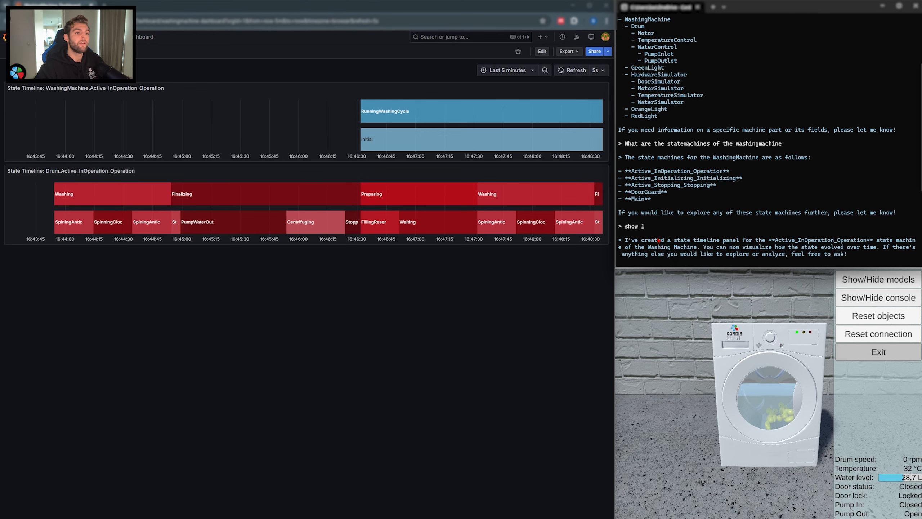
scroll(658, 241, "down", 2)
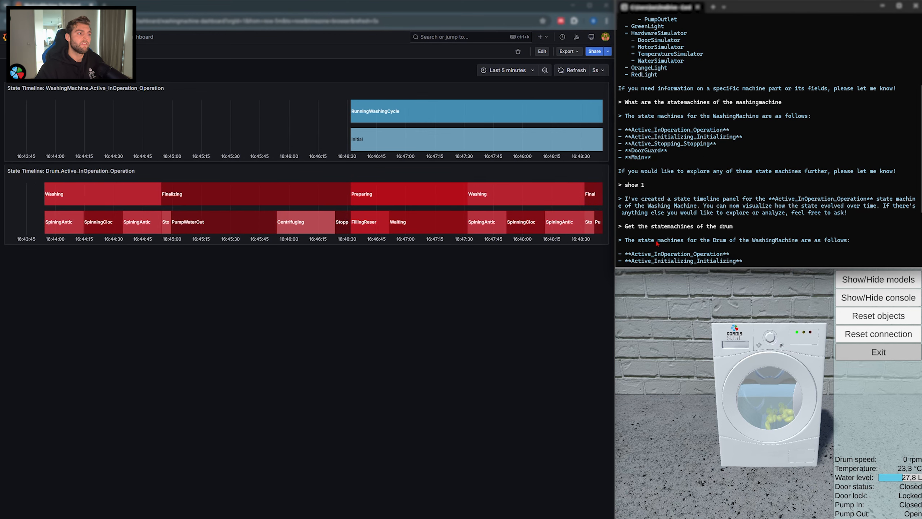
scroll(660, 246, "down", 4)
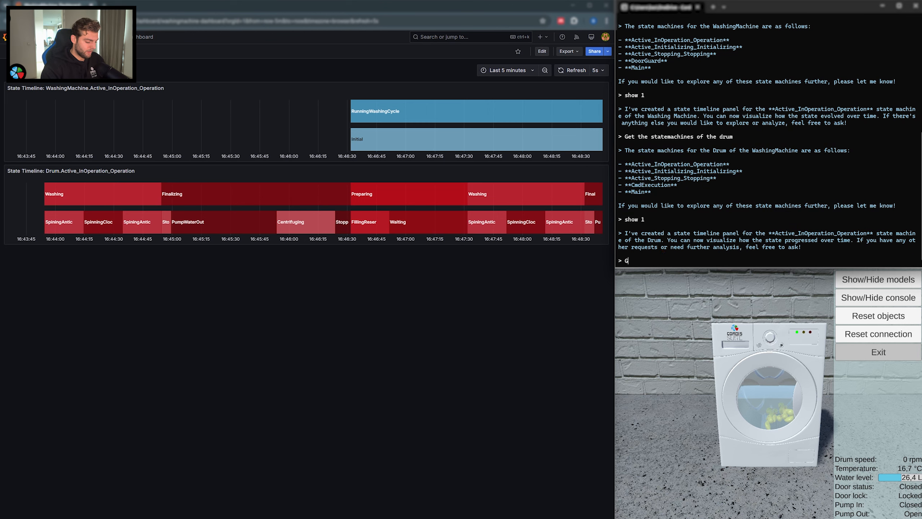
type("tatemachines ")
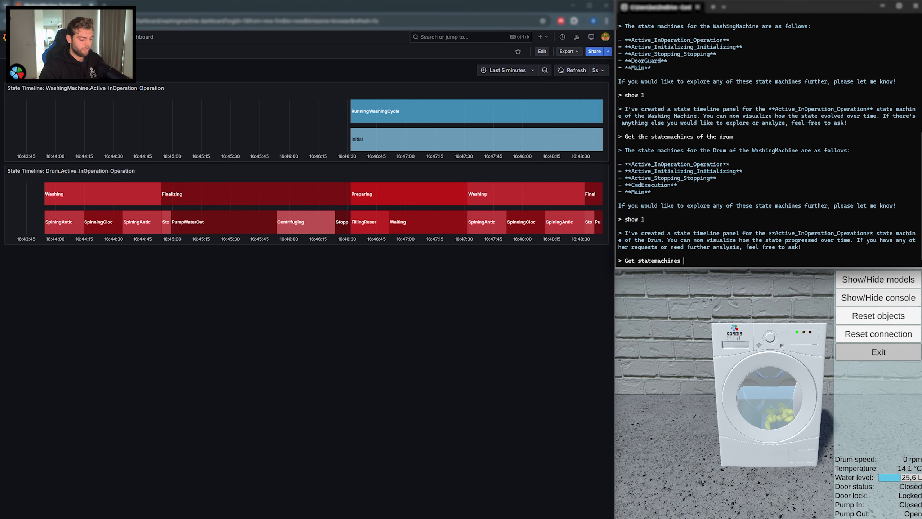
type("of the moto")
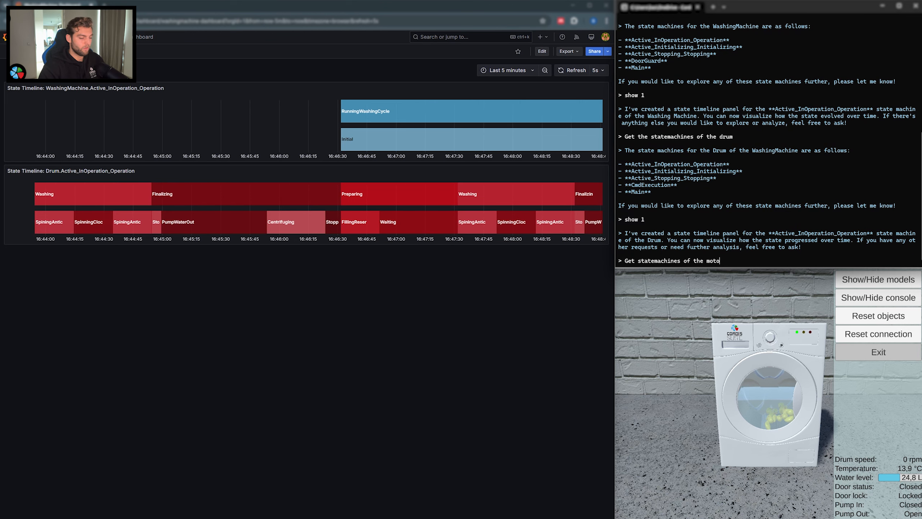
type("r")
key("Return")
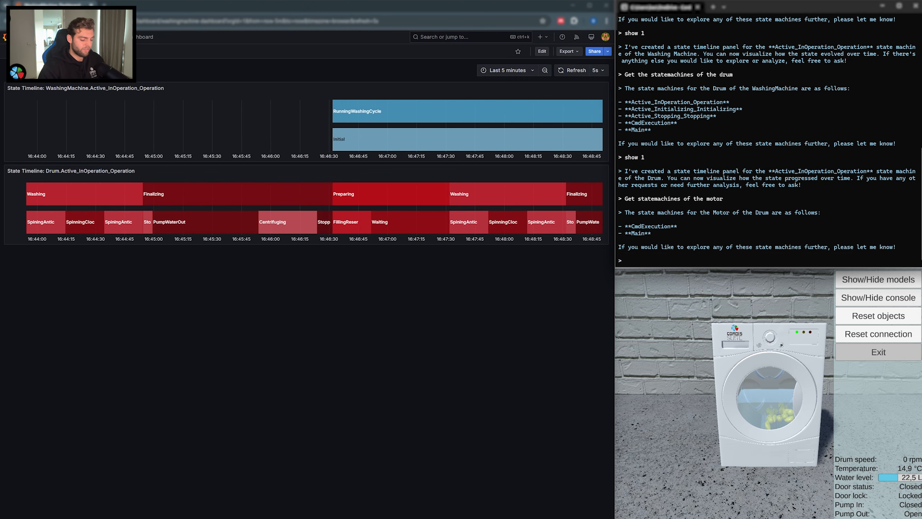
type("show 2")
key("Return")
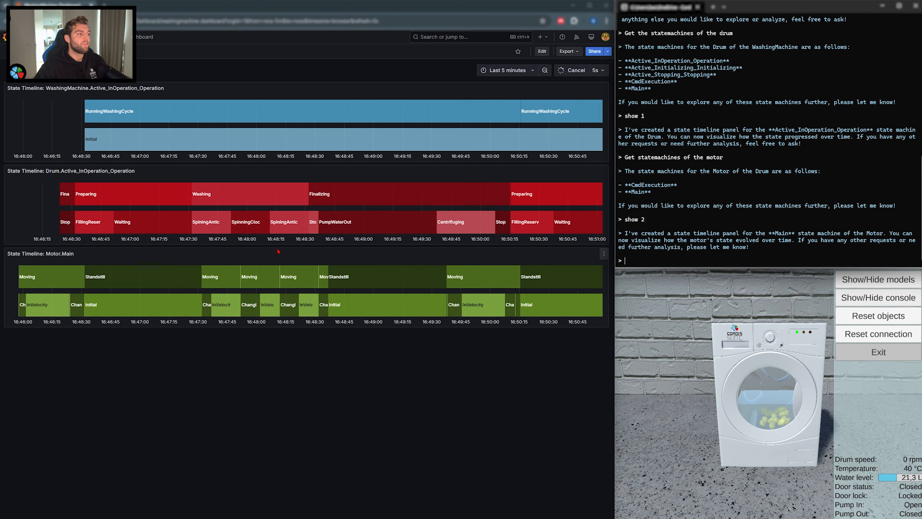
Step: Examine the drum's washing and spinning states in its timeline and compare them with the motor's states over the same period
mouse_move(276, 189)
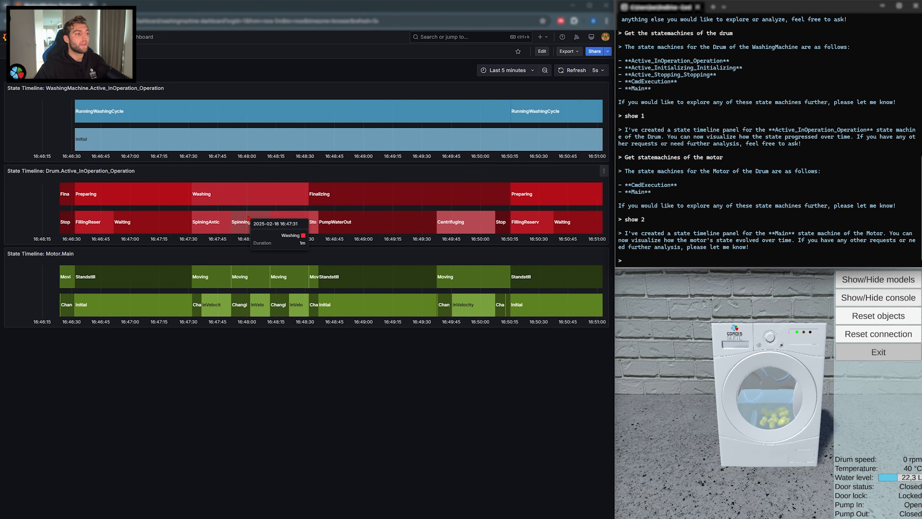
mouse_move(254, 232)
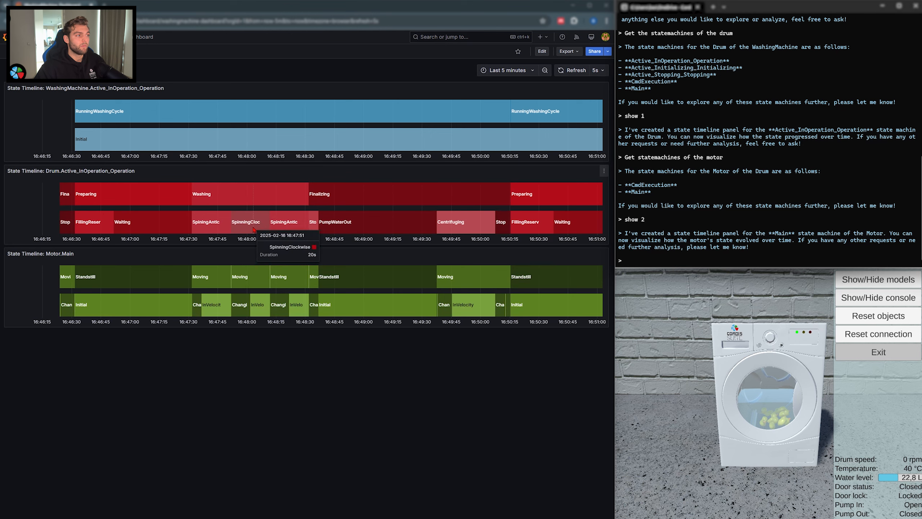
mouse_move(200, 201)
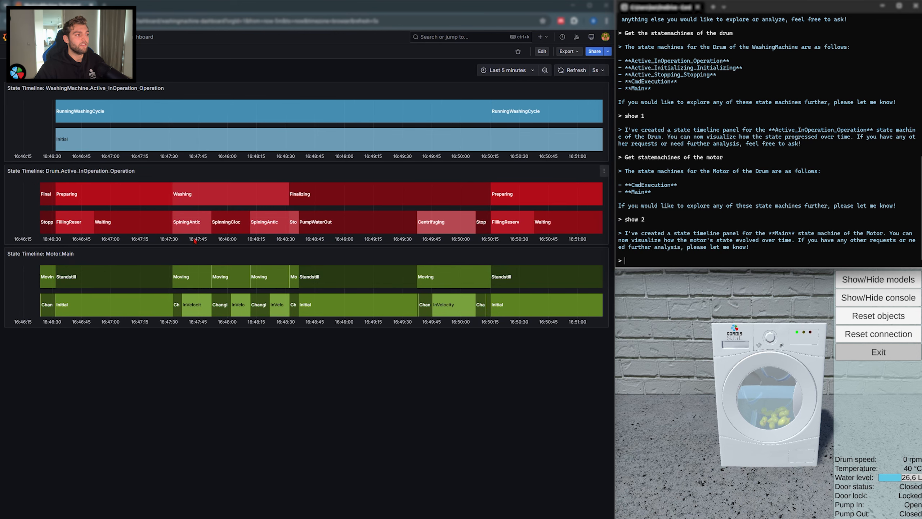
mouse_move(192, 234)
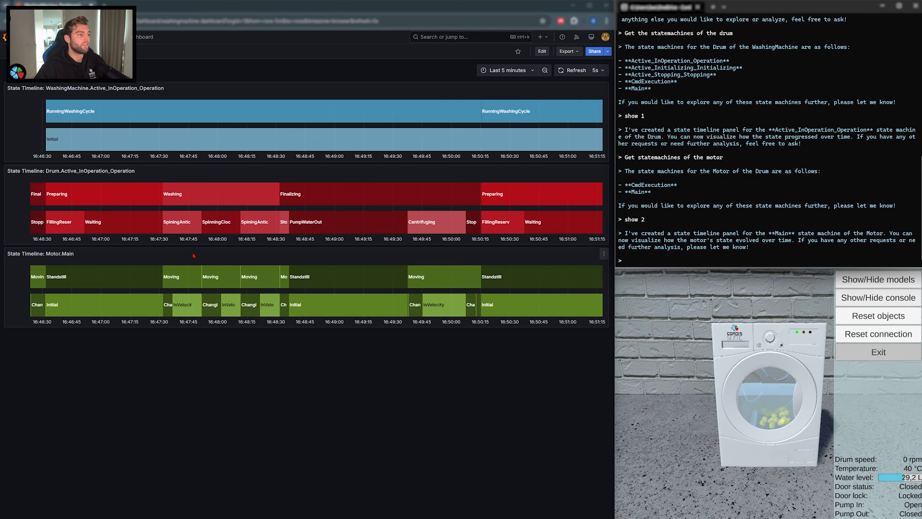
mouse_move(175, 277)
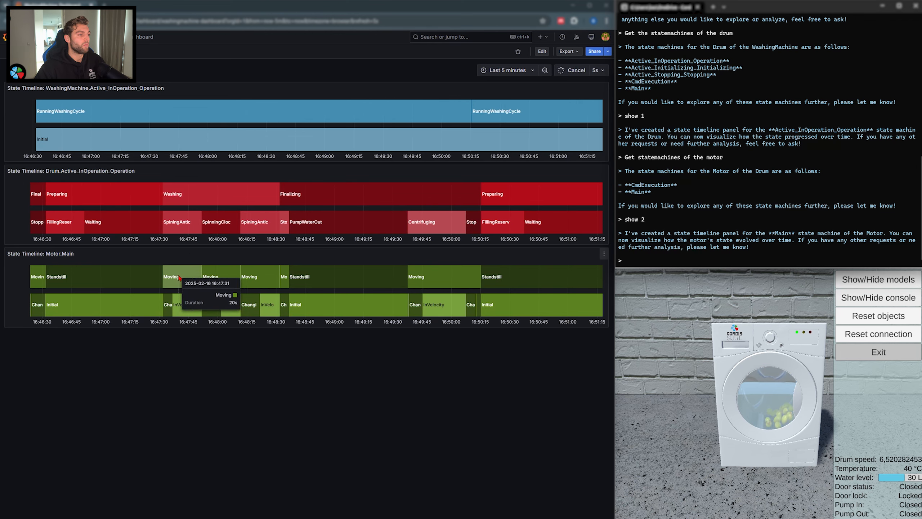
mouse_move(158, 306)
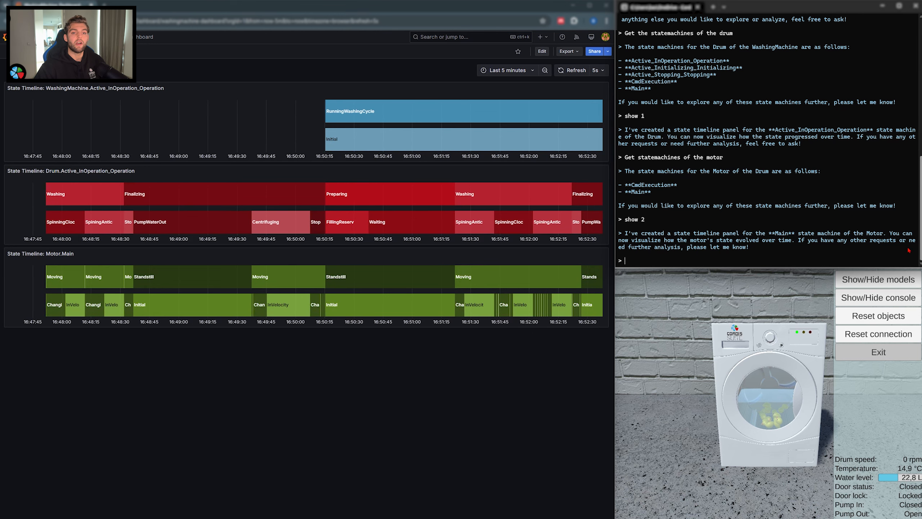
Step: Ask the chat to show the requested and actual speed of the motor
type("Sh")
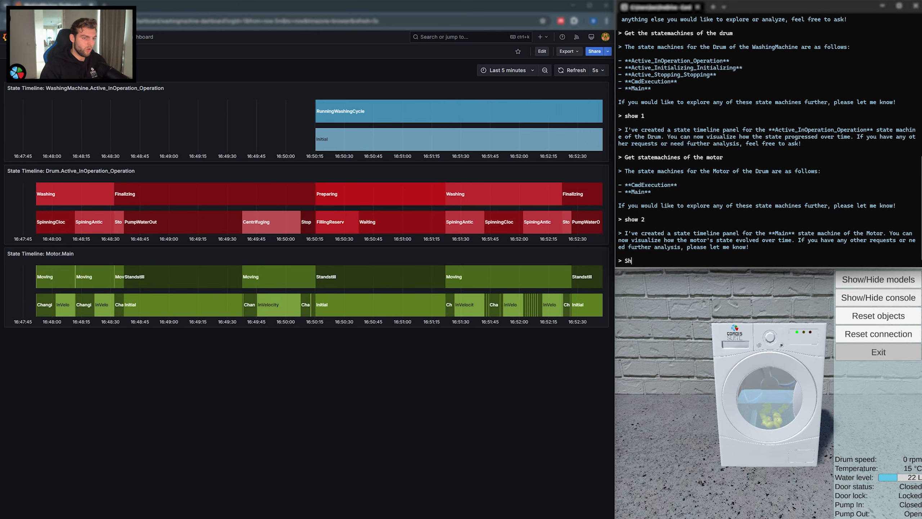
type("ow the re")
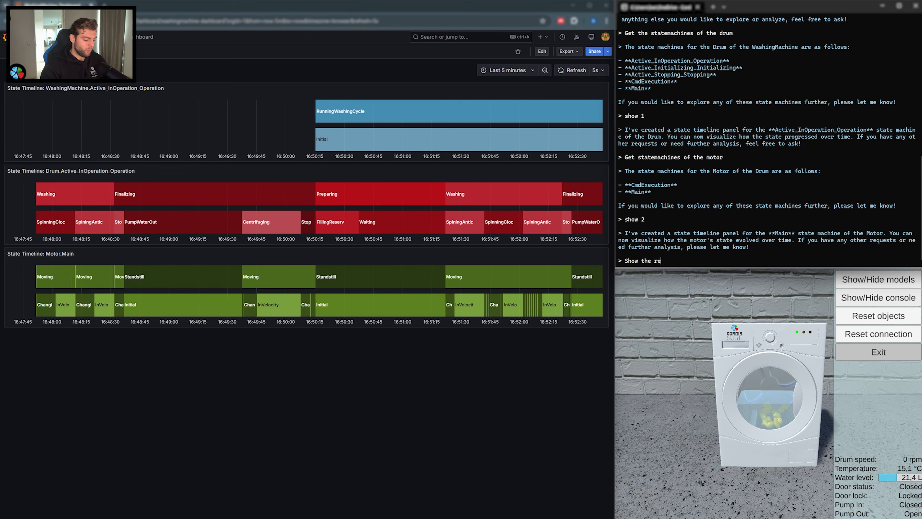
type("quested adn")
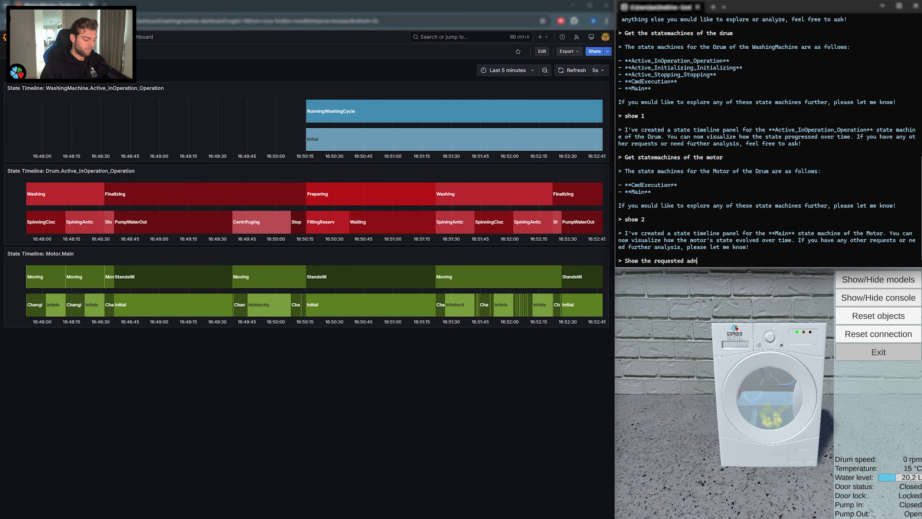
type(" actual speed")
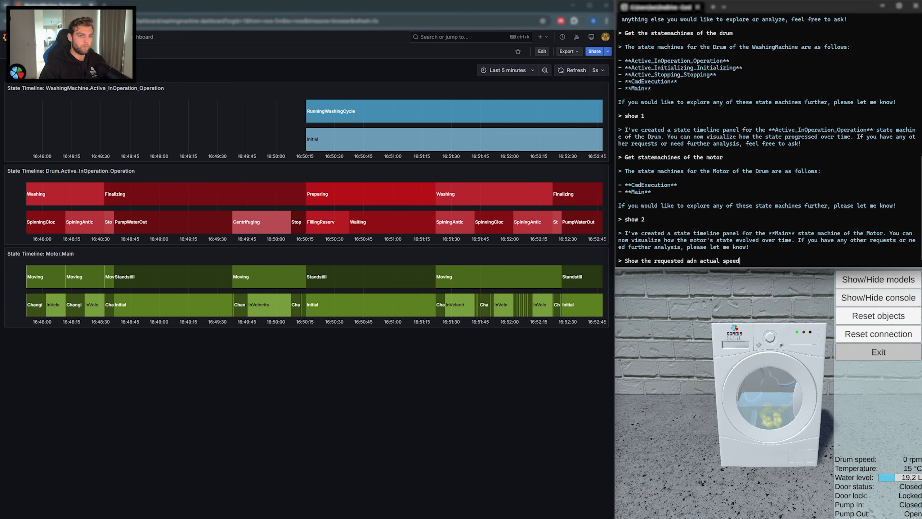
key("Return")
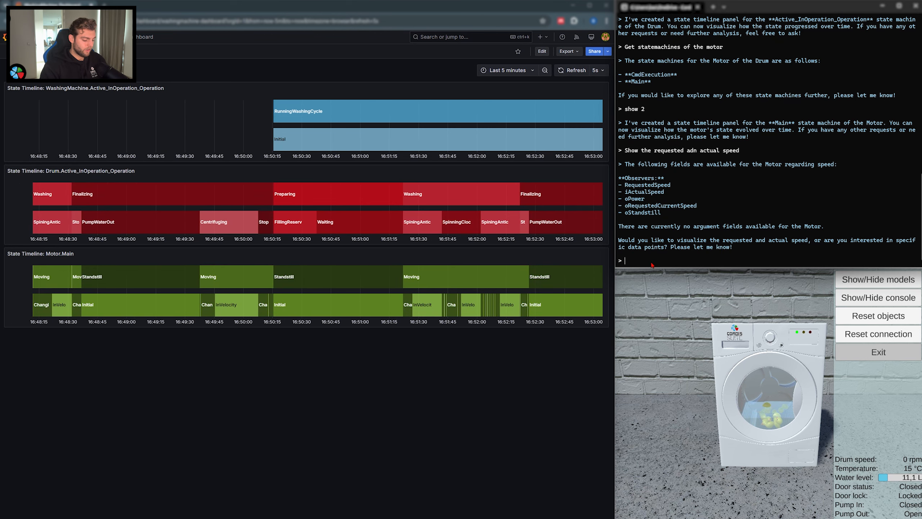
Step: Ask the chat to create a single panel where both the RequestedSpeed and the actual speed are visualized
type("panel where both th")
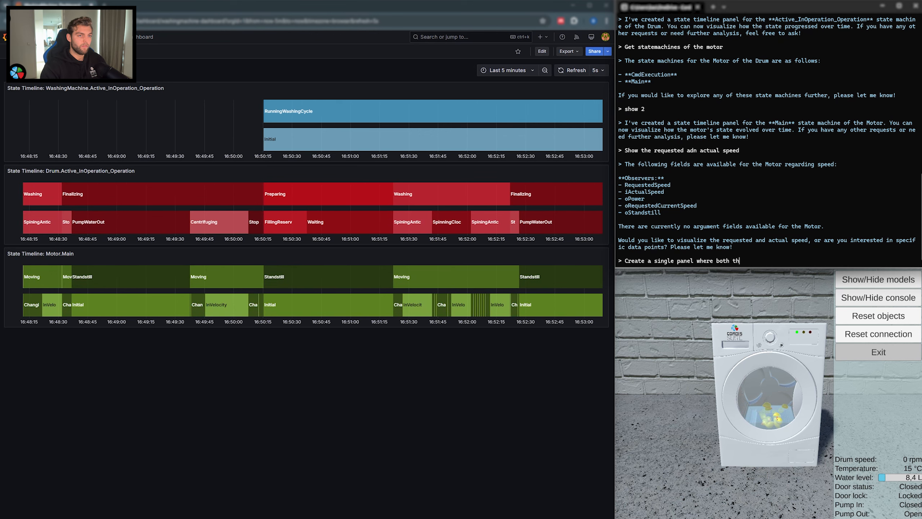
type("e Reque")
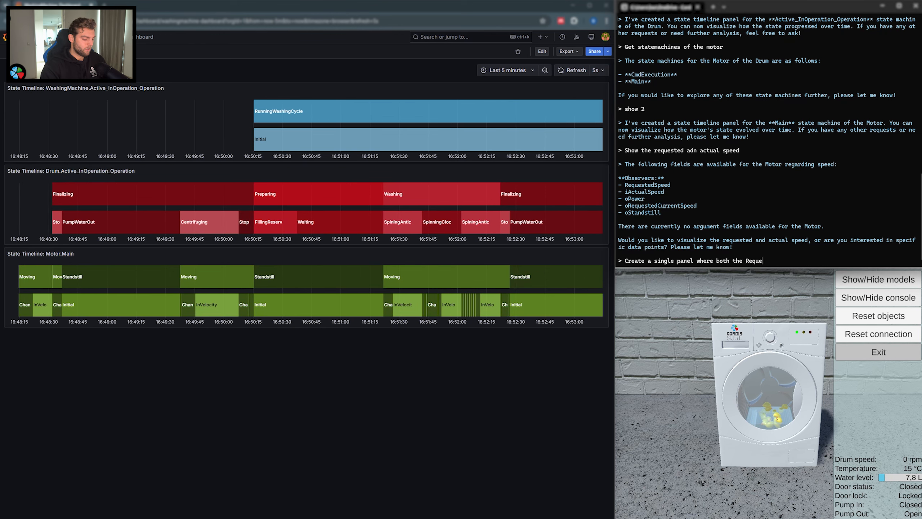
type("stedSPeed a")
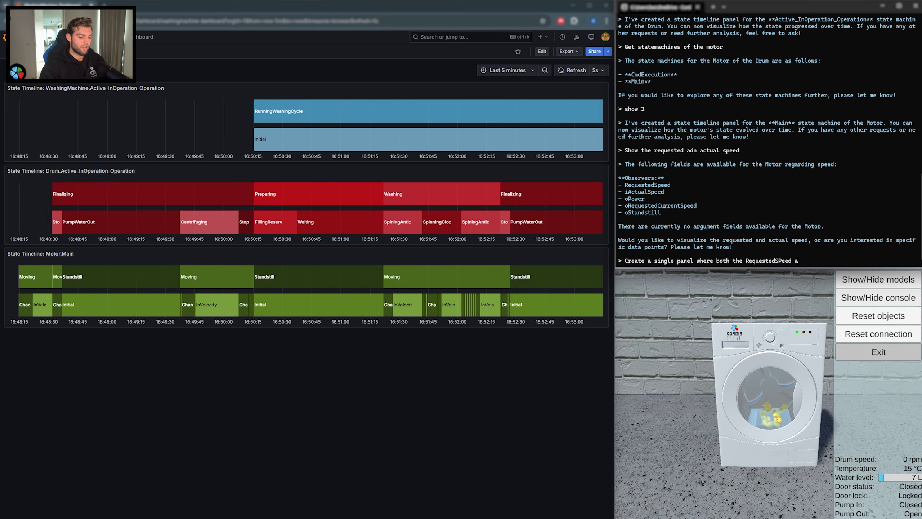
type("nd Actual speed are vi")
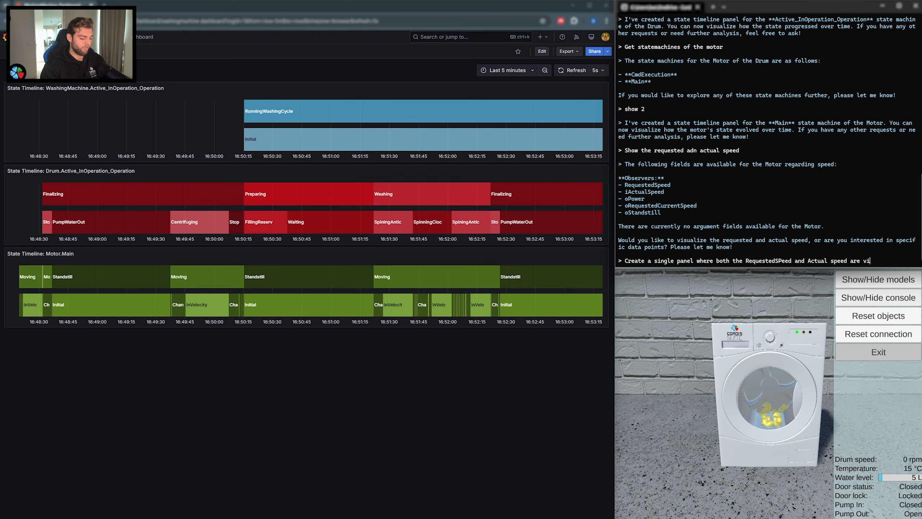
type("zuali")
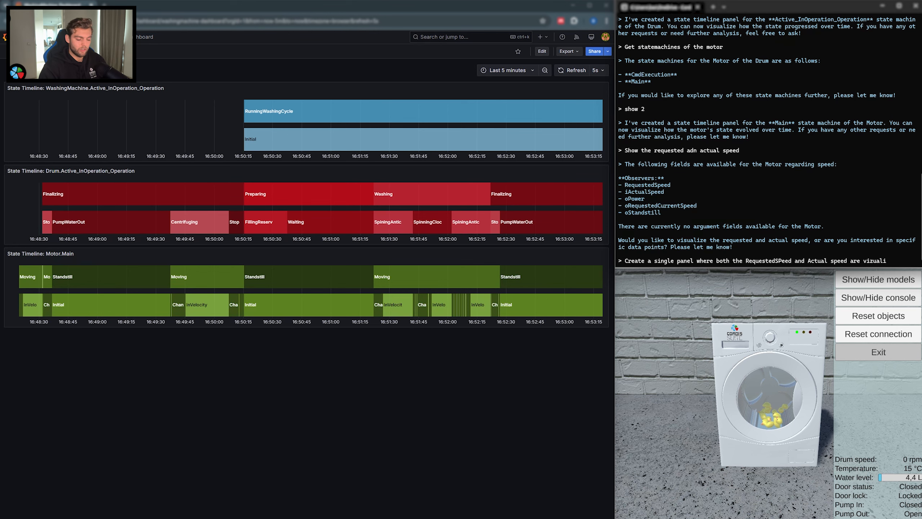
type("zed")
key("Return")
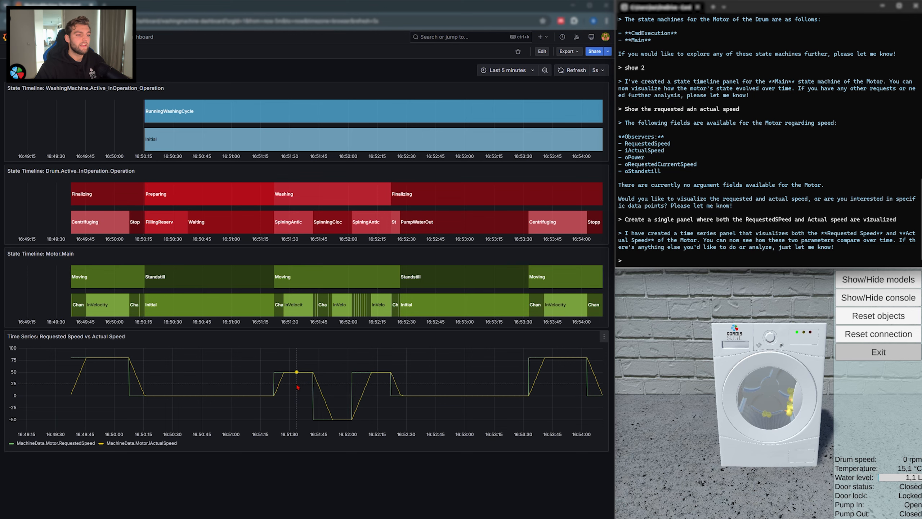
Step: View the dashboard over the last 30 minutes and return its time range to the last 5 minutes
left_click(532, 76)
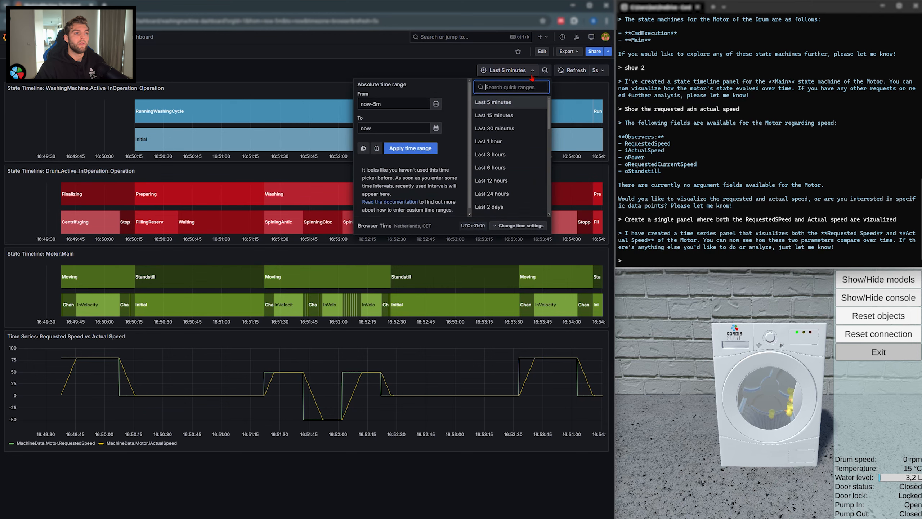
left_click(519, 130)
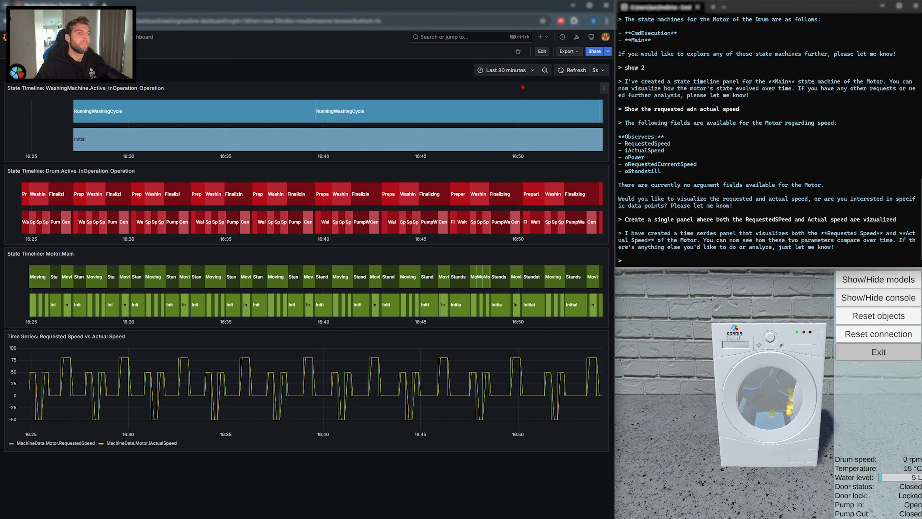
left_click(508, 70)
left_click(519, 103)
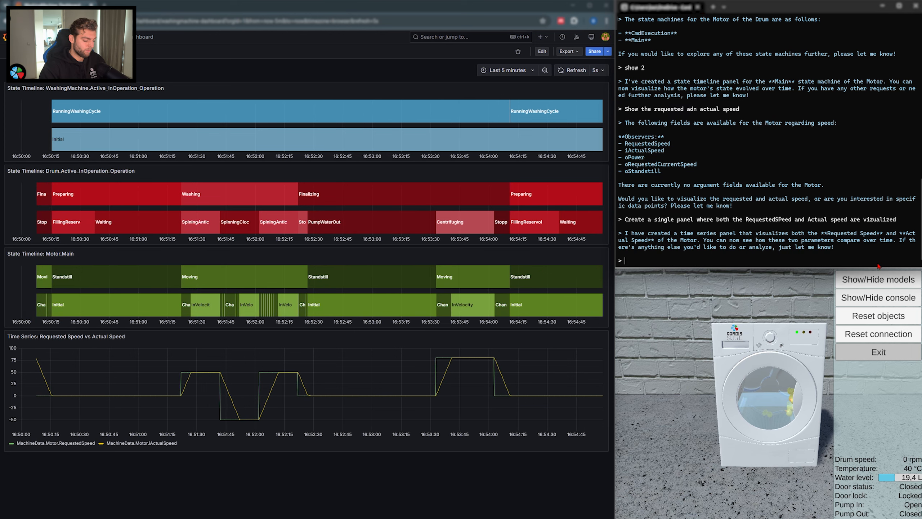
Step: Ask the chat what the observers of the lamp are
type("What are the o")
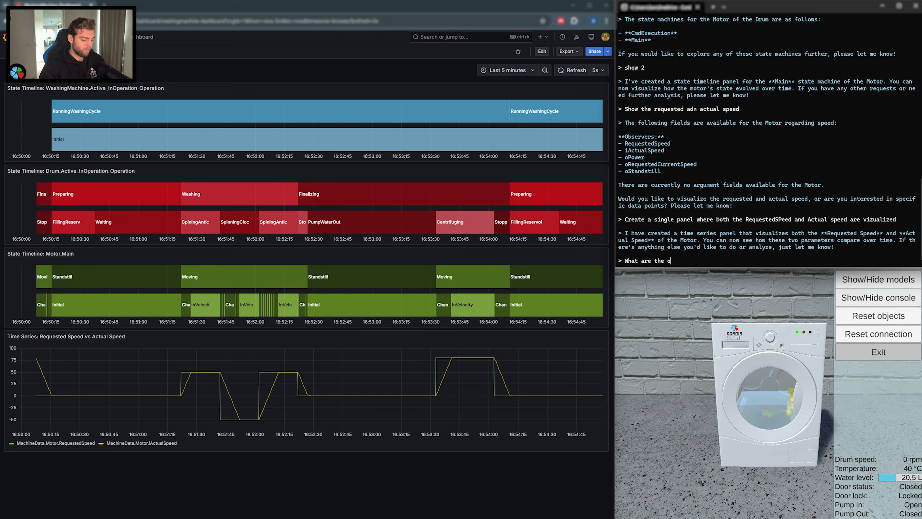
type("bservers of ")
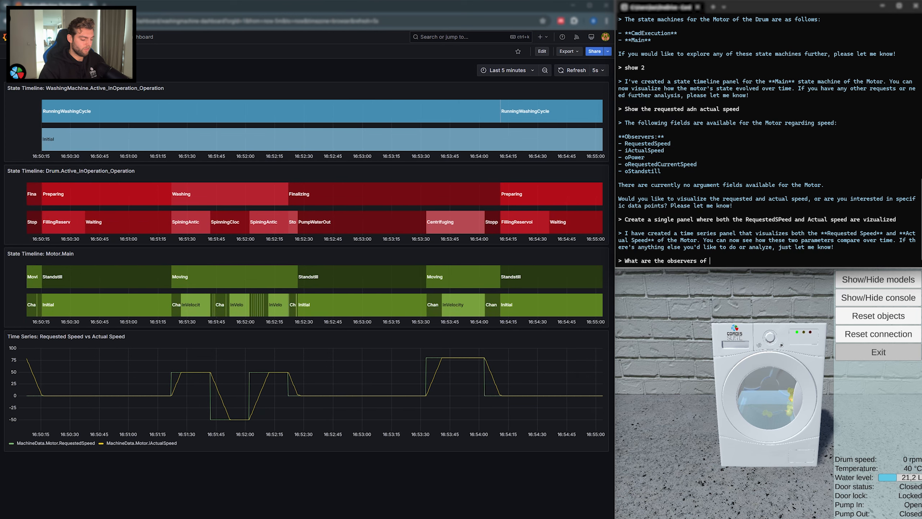
type("the lamp")
key("Return")
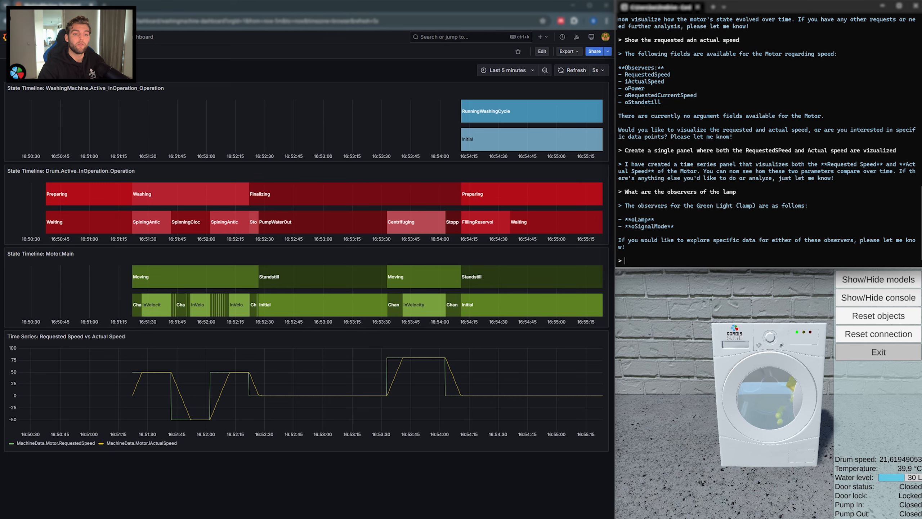
Step: Ask the chat to show oLamp for all three lamps
type("Sho")
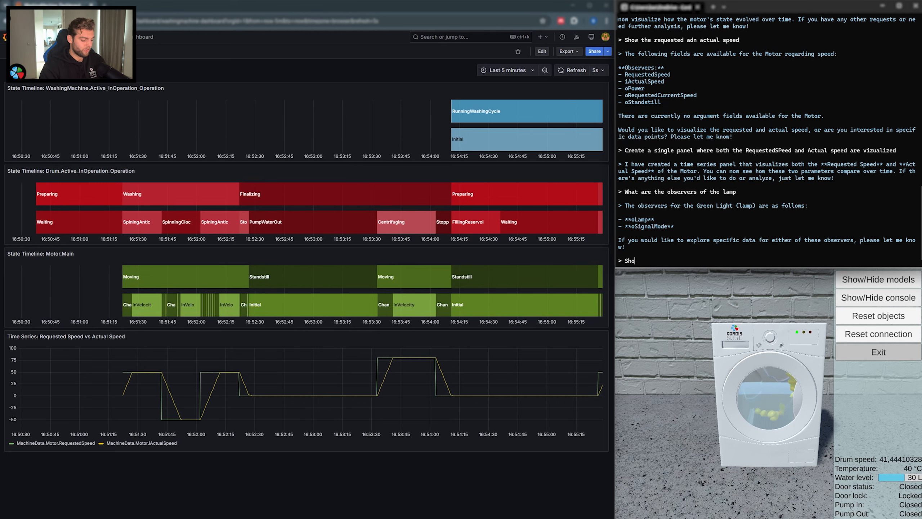
type("w oLamp for all")
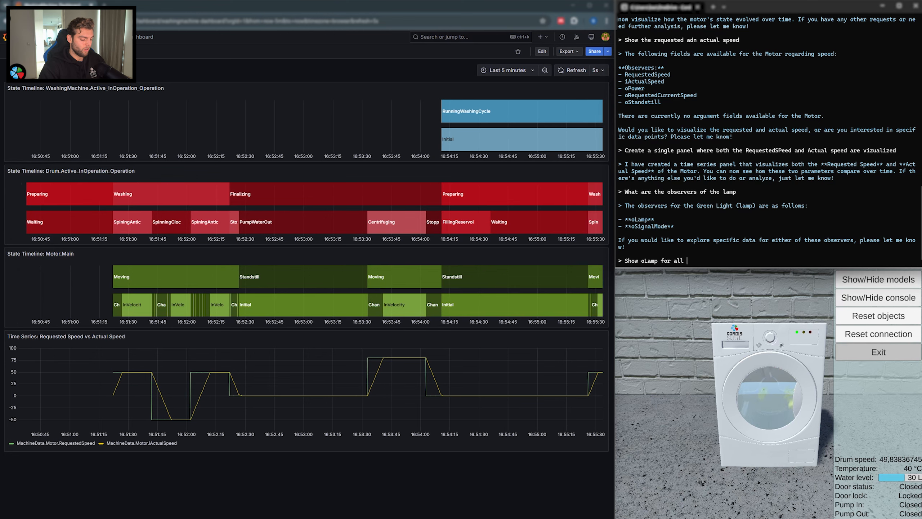
type(" three ")
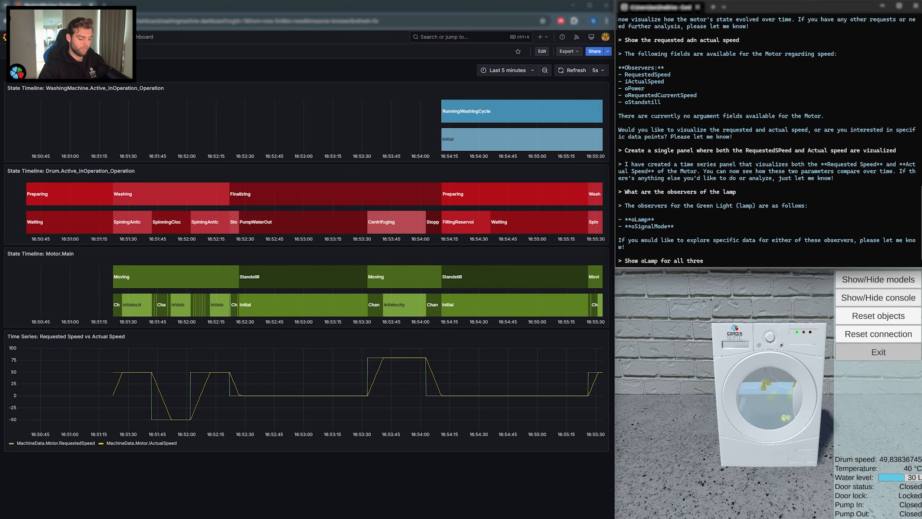
type("lamps")
key("Return")
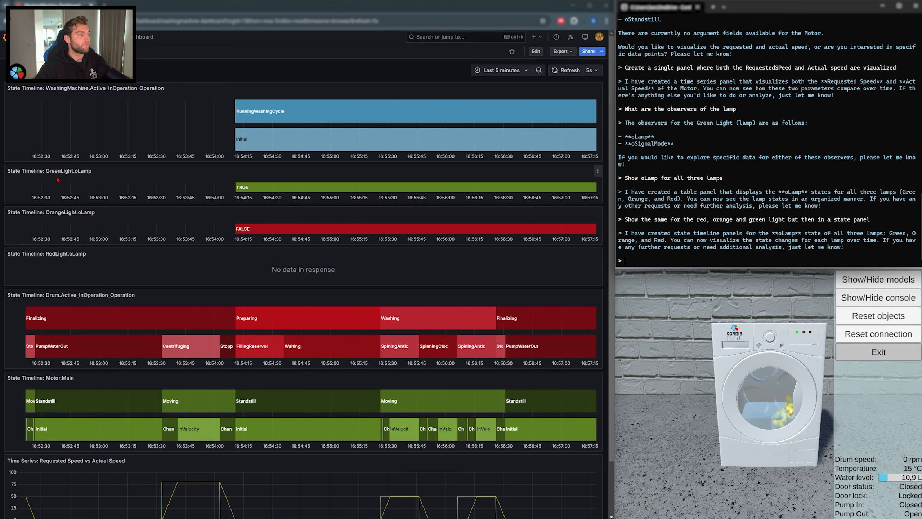
Step: Point out the GreenLight, OrangeLight and RedLight oLamp timelines by highlighting their panel titles
left_click_drag(47, 172, 93, 172)
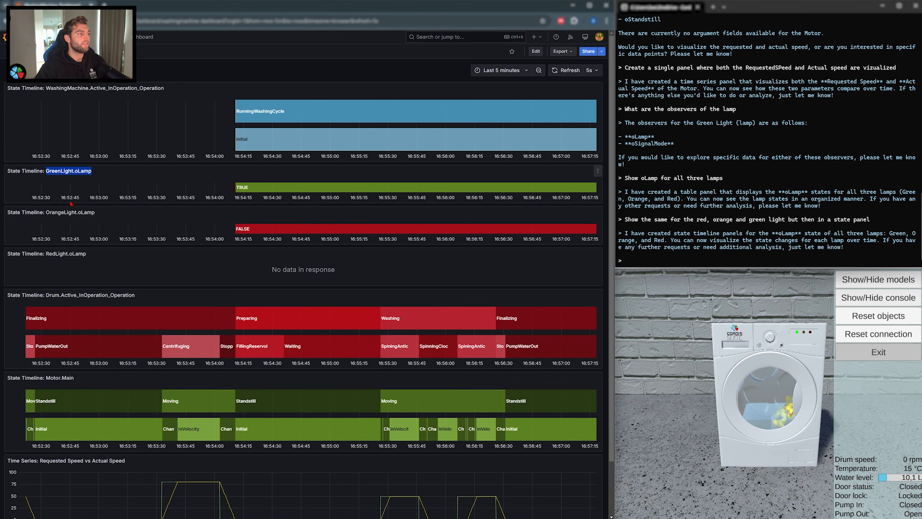
left_click_drag(50, 213, 81, 213)
left_click_drag(49, 254, 79, 255)
left_click(90, 258)
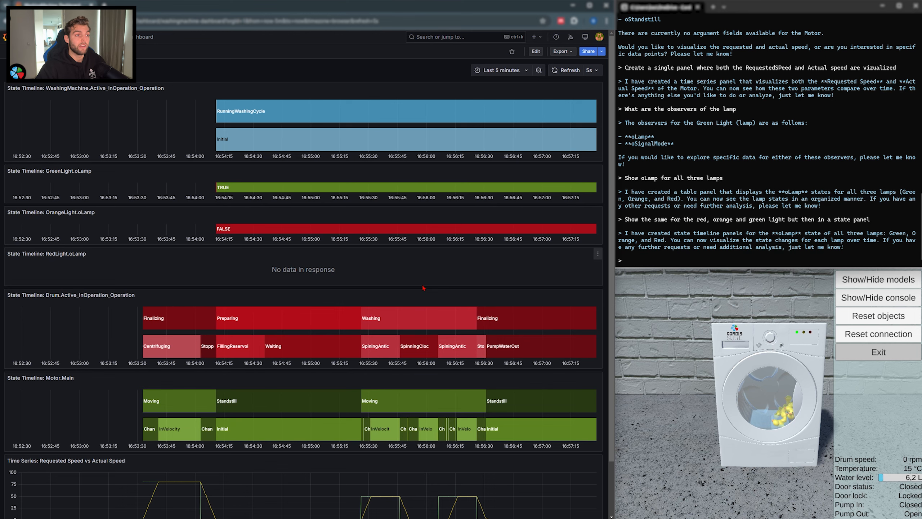
Step: Set the dashboard's time range to the last 6 hours and inspect the RedLight.oLamp timeline
left_click(524, 73)
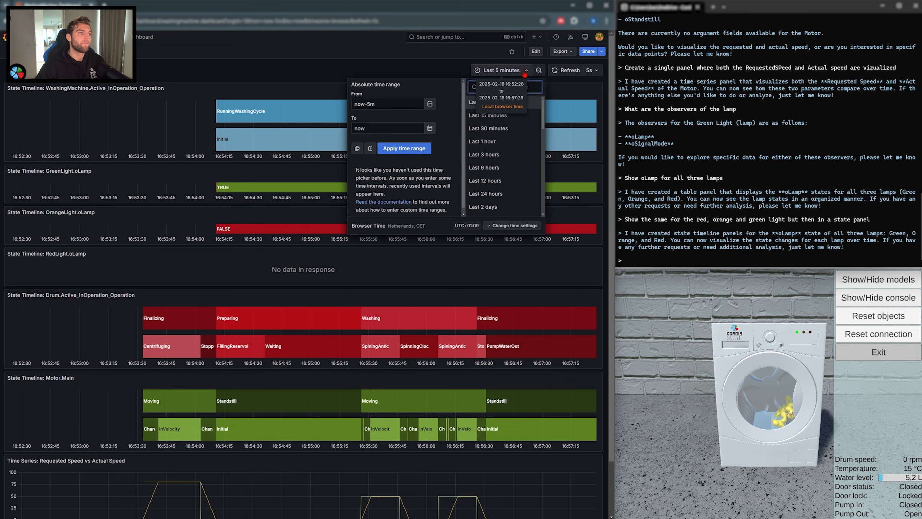
left_click(500, 168)
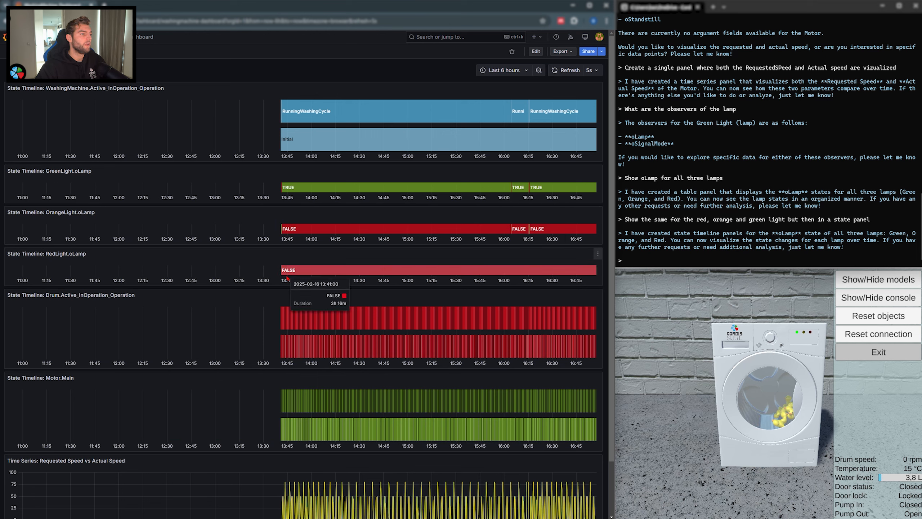
mouse_move(324, 263)
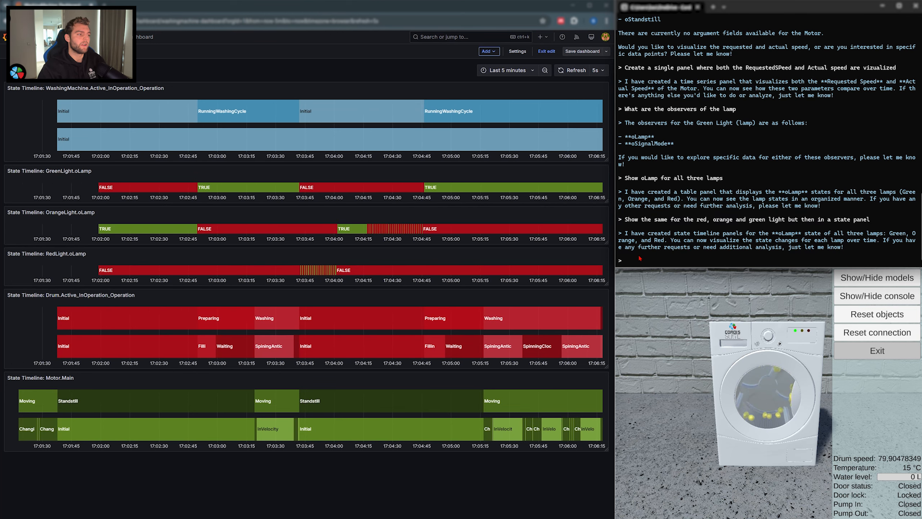
Step: Ask the chat why the red light was blinking
type("Why")
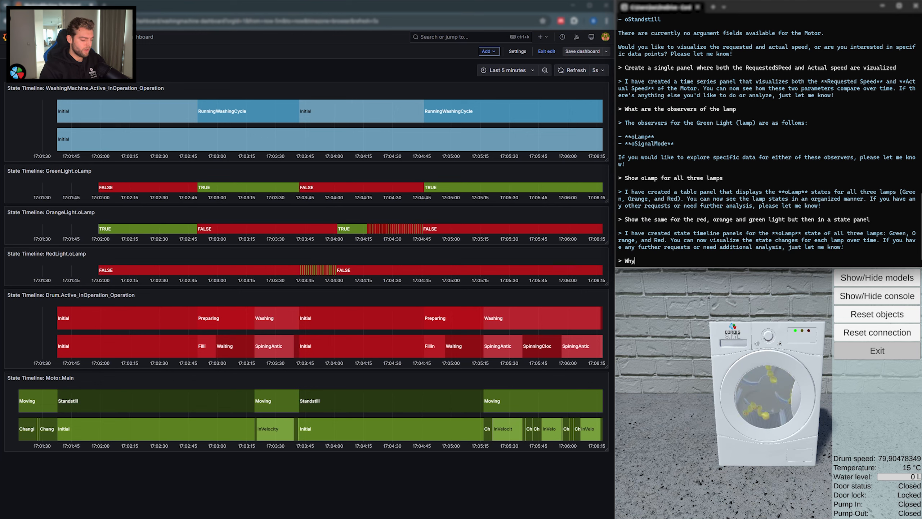
type(" was the red l")
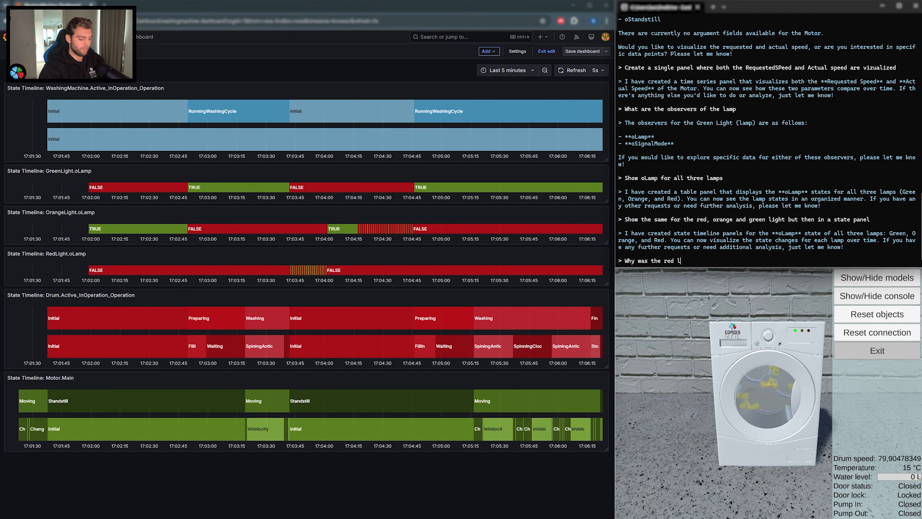
type("ight blink")
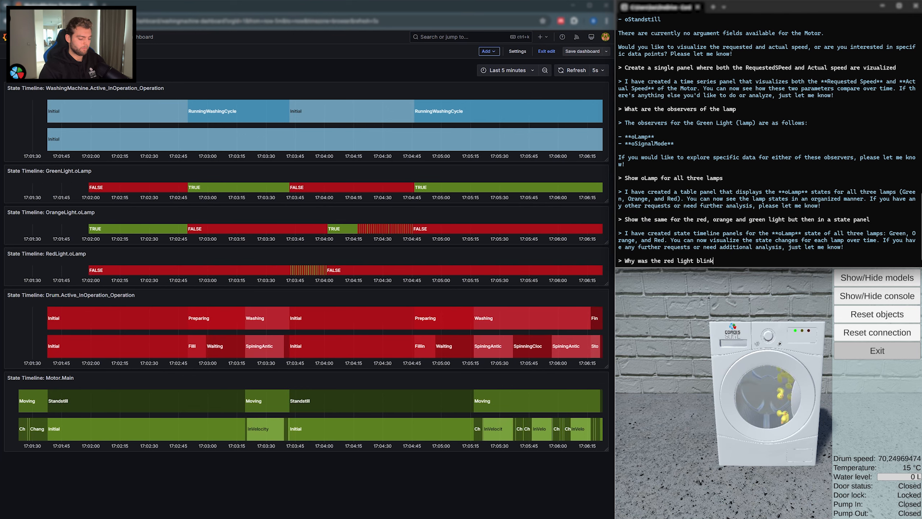
type("ing?")
key("Return")
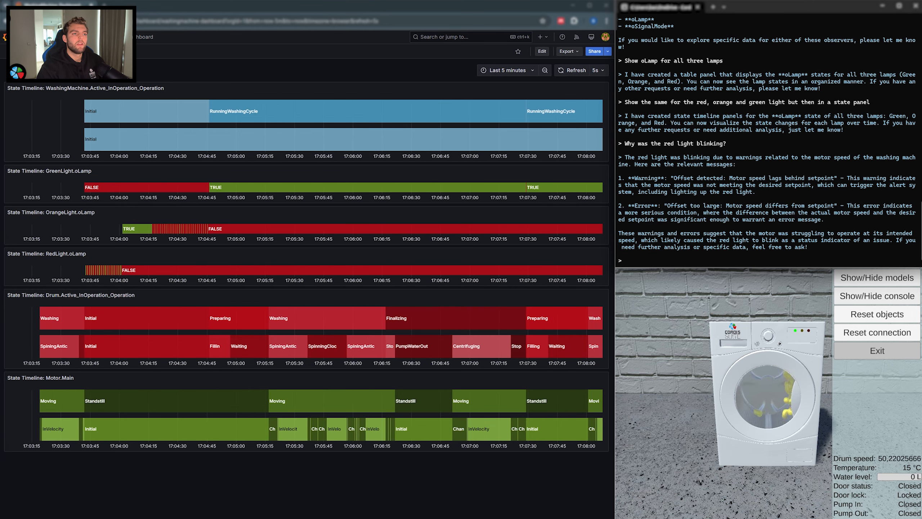